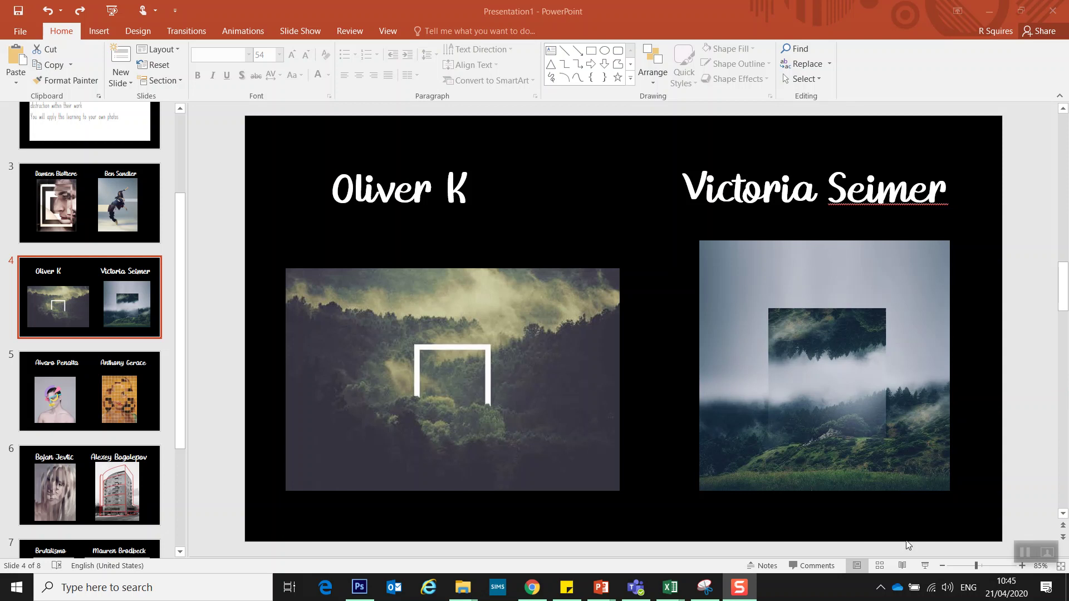
# Browse the Untitled-1, basketball hoop and branches images, then delete isolation (41 of 47).jpg's extra layer.
pyautogui.click(356, 591)
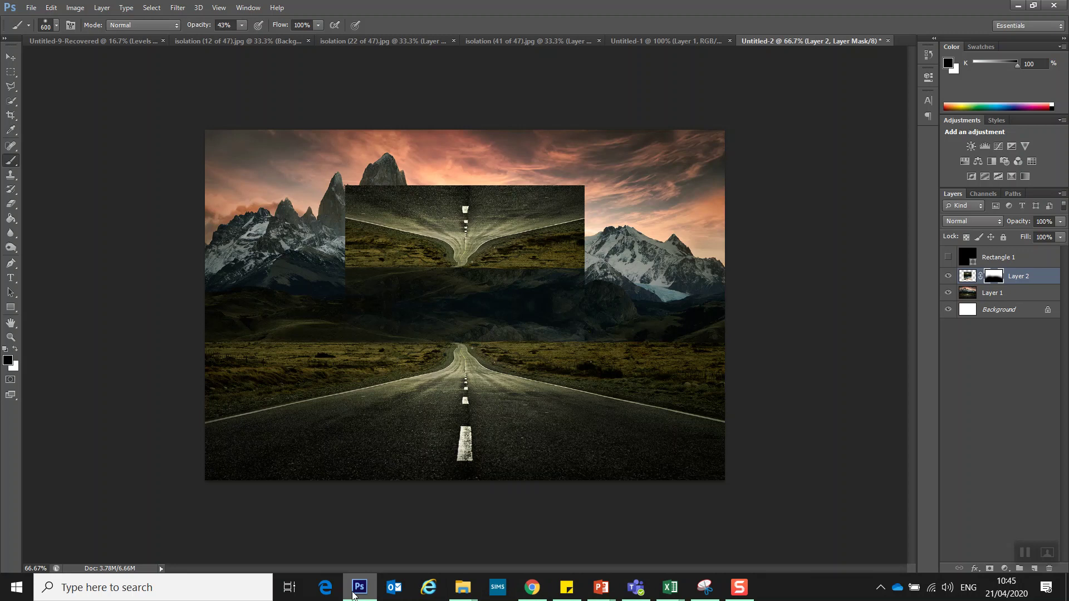
pyautogui.click(674, 41)
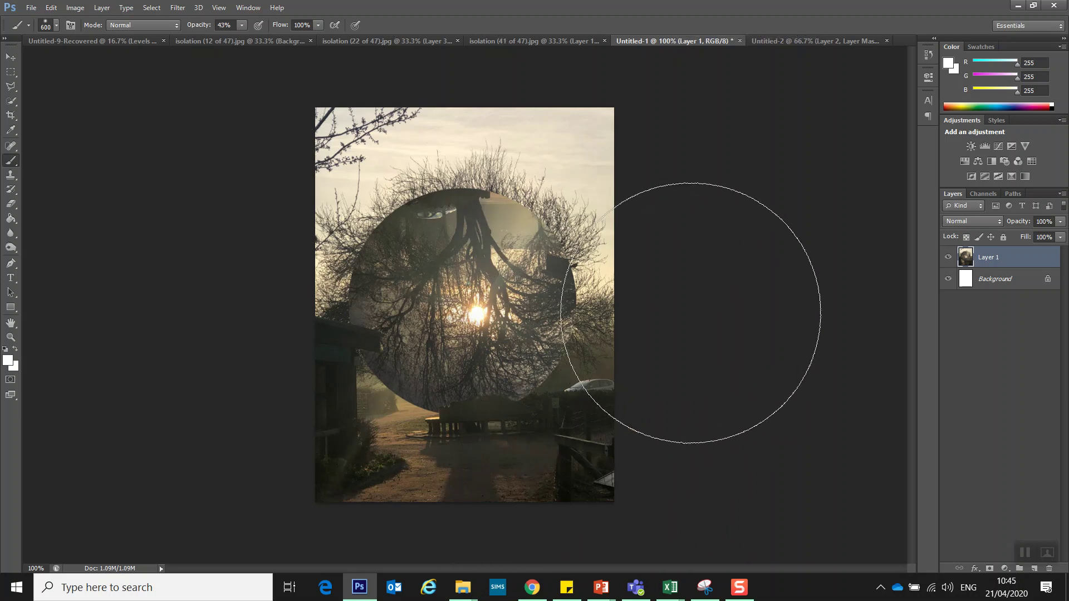
pyautogui.click(548, 41)
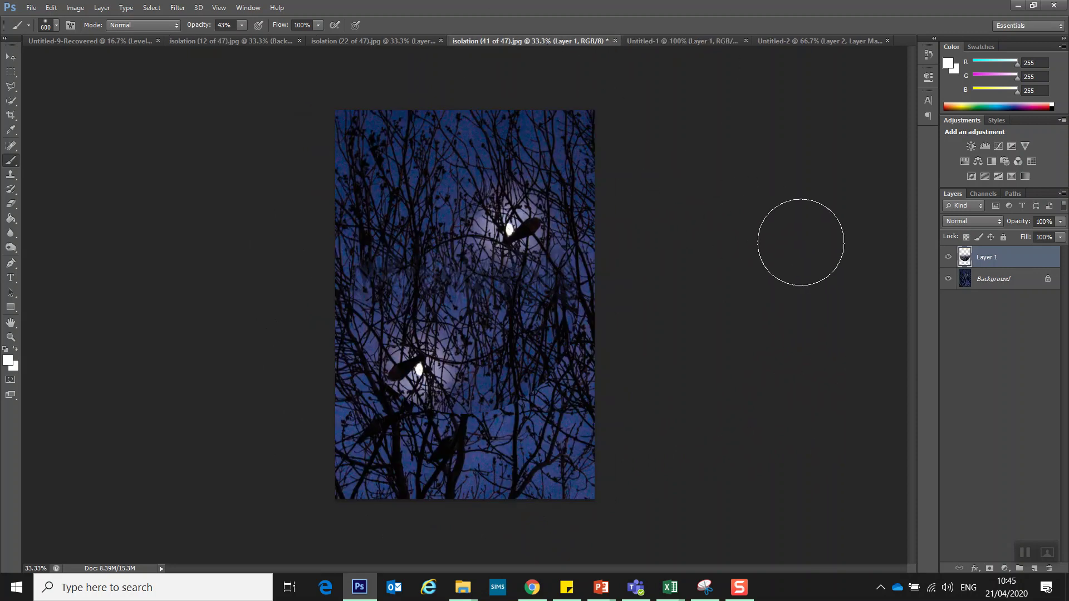
pyautogui.click(383, 40)
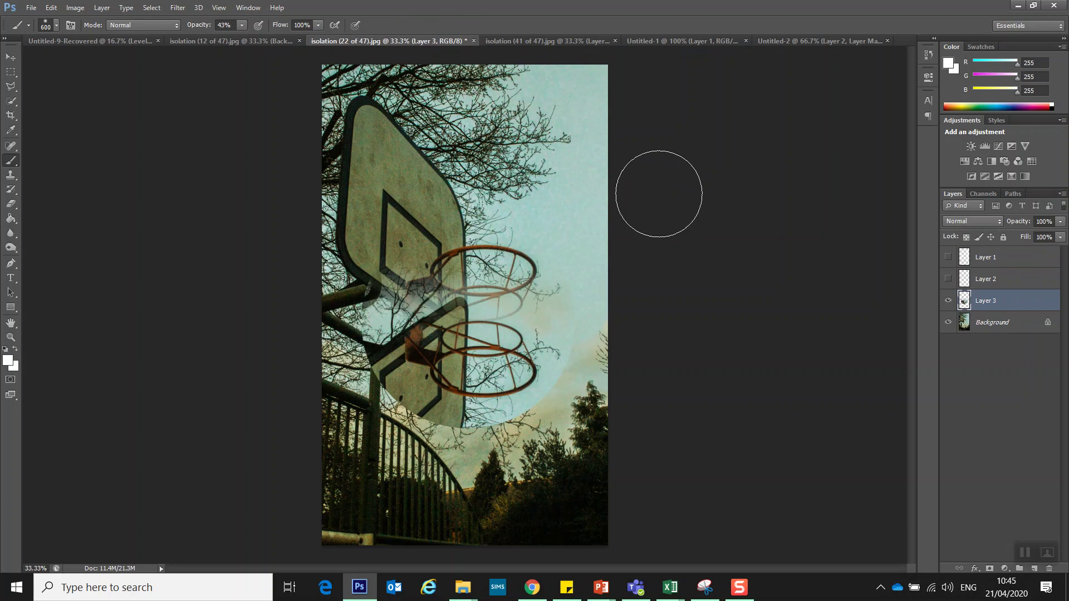
pyautogui.click(523, 42)
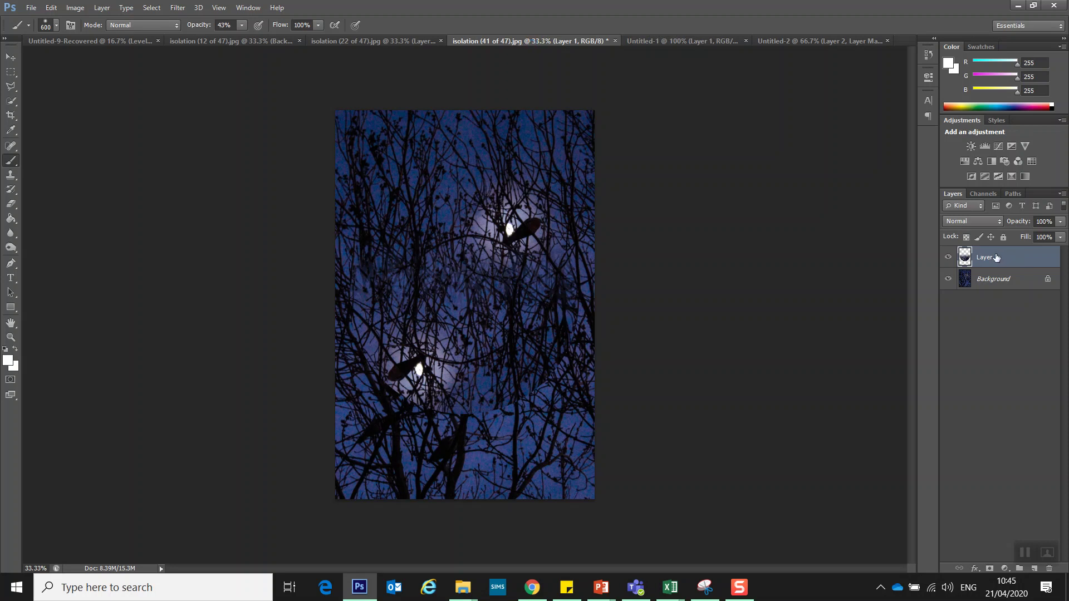
pyautogui.press('Delete')
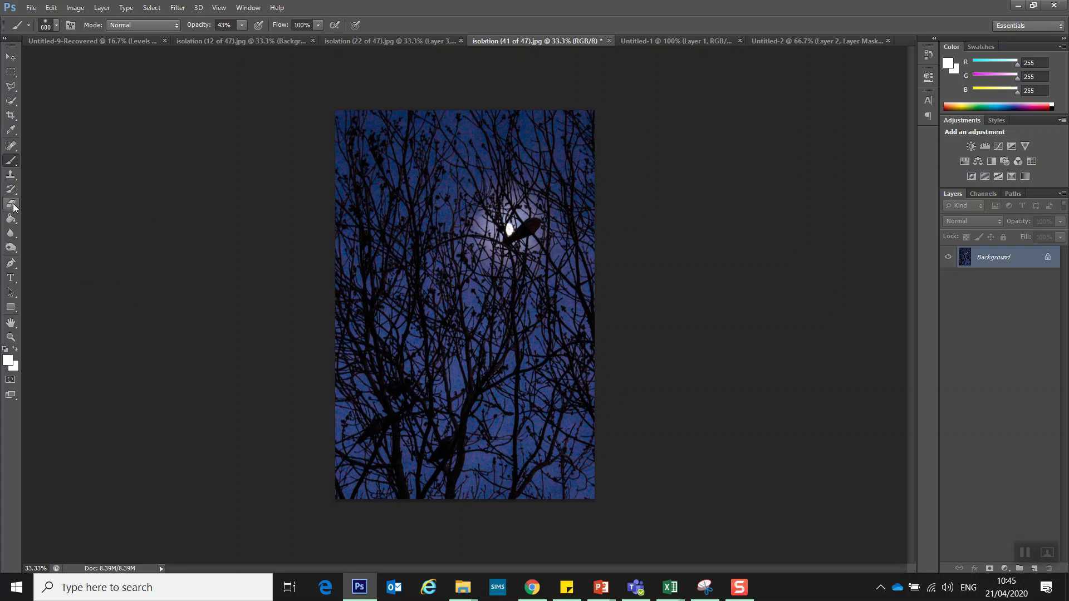
# Make a circular elliptical selection around the moon and copy it onto a new Layer 1.
pyautogui.click(11, 77)
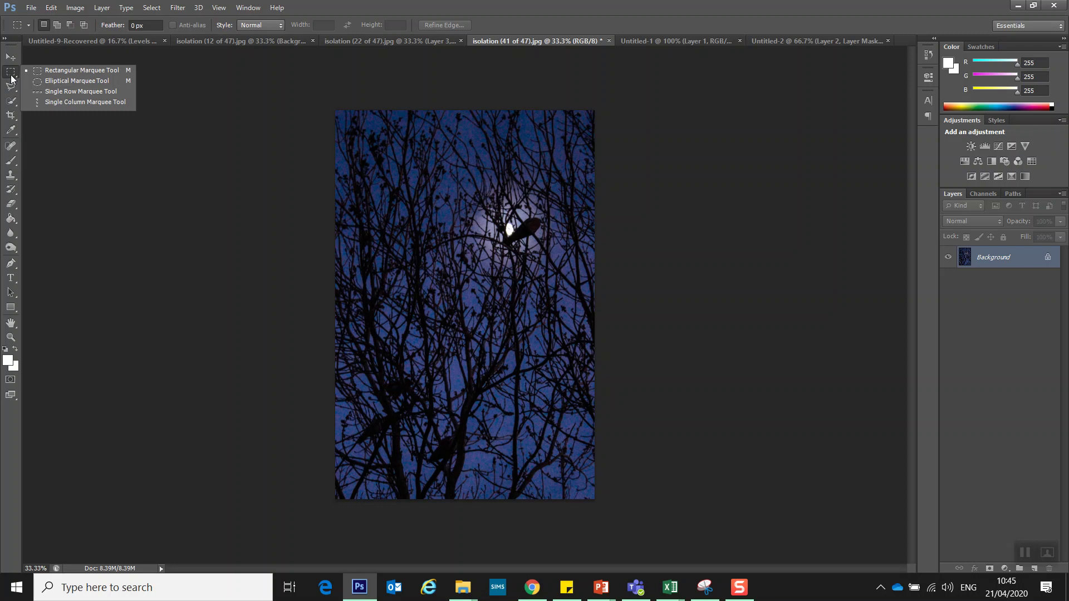
pyautogui.click(67, 81)
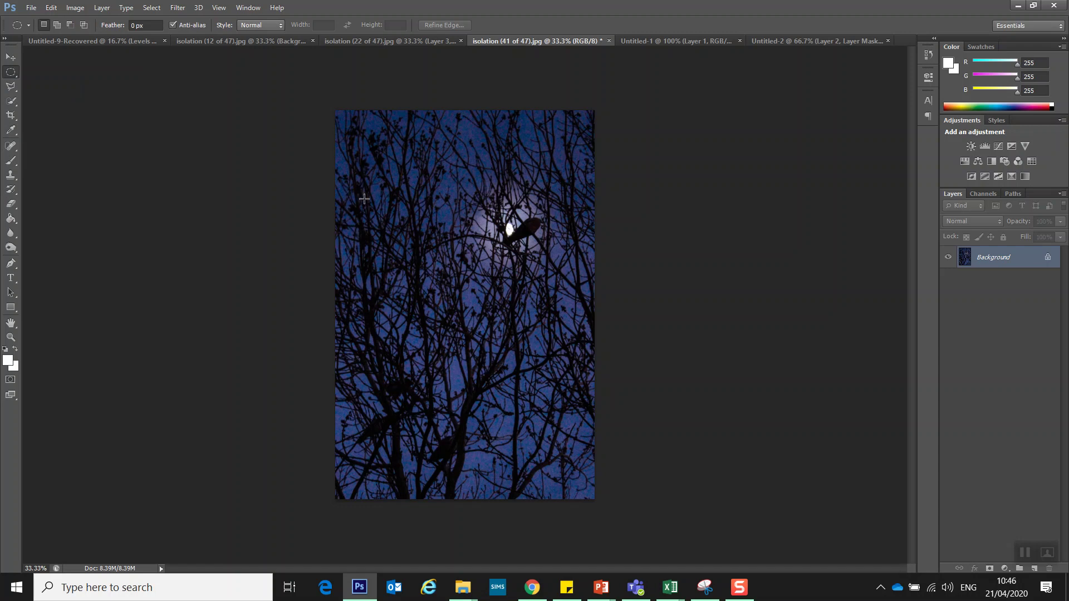
pyautogui.moveTo(365, 199); pyautogui.dragTo(589, 425)
pyautogui.moveTo(497, 322); pyautogui.dragTo(483, 302)
pyautogui.moveTo(989, 260); pyautogui.dragTo(989, 260)
pyautogui.hotkey('ctrl', 'j')
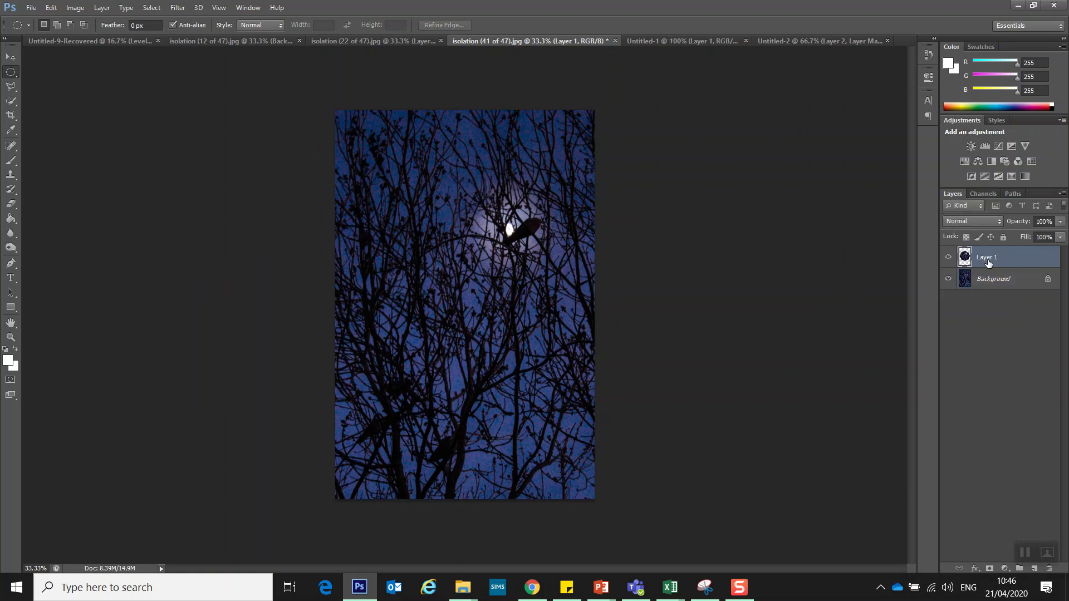
# Transform the circle layer with H and W set to -100% and commit the flip.
pyautogui.click(948, 279)
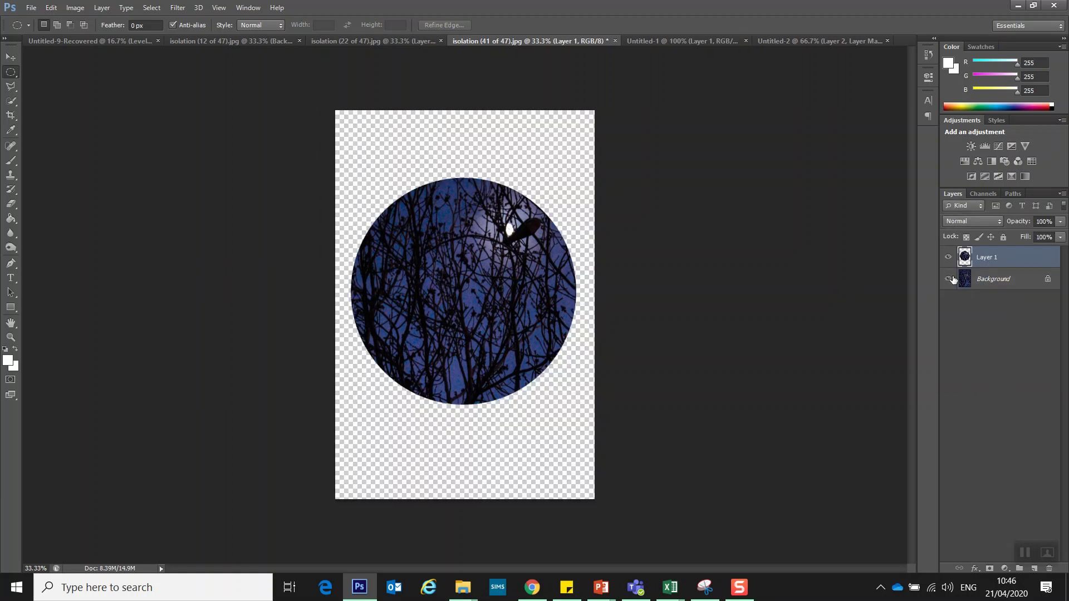
pyautogui.click(950, 279)
pyautogui.hotkey('ctrl', 't')
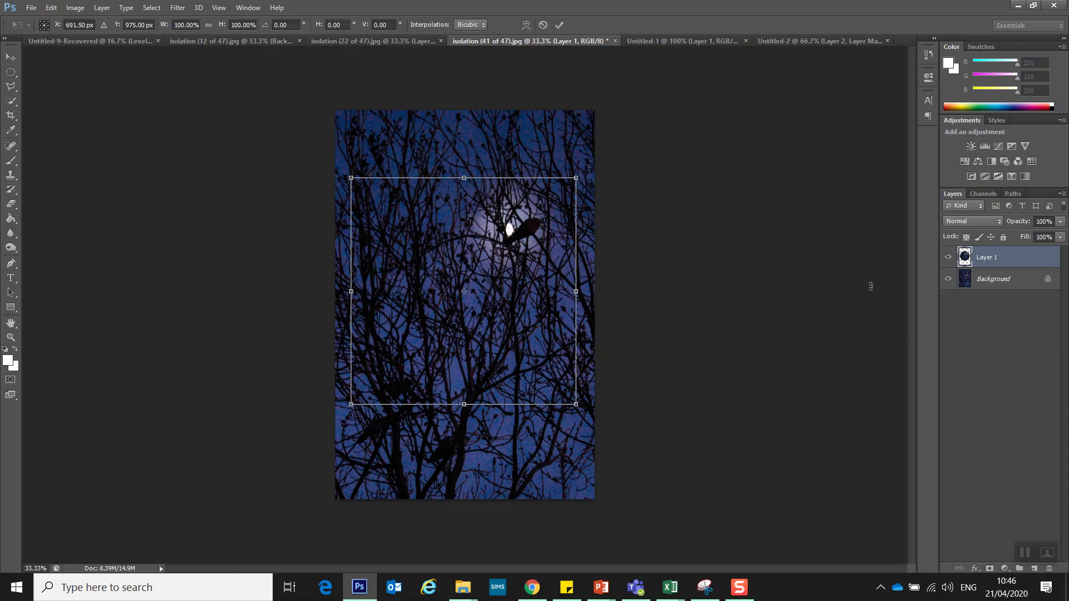
pyautogui.click(233, 25)
pyautogui.write('-')
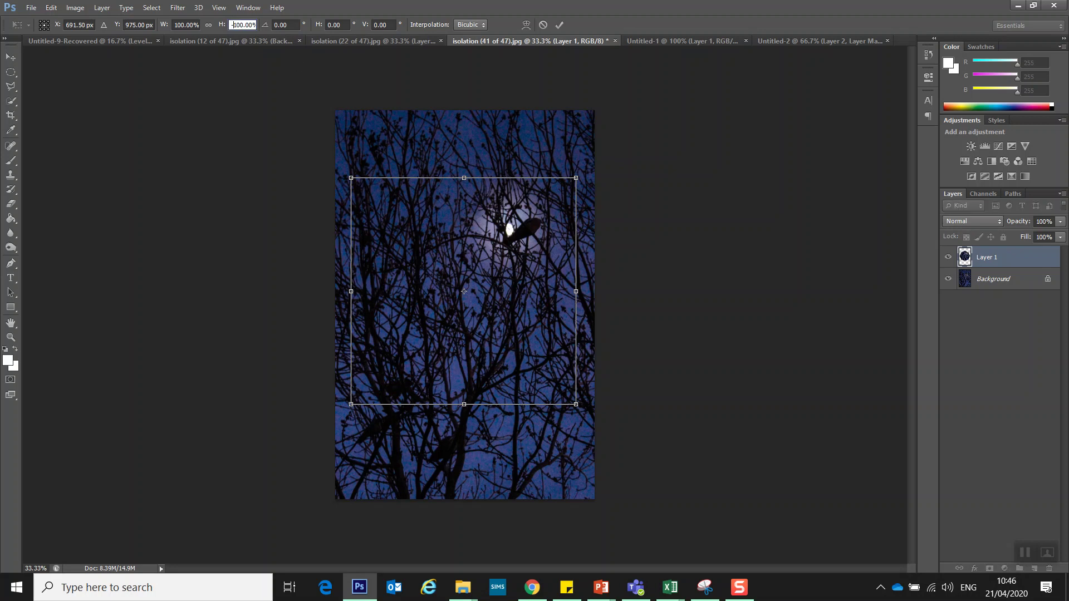
pyautogui.press('Return')
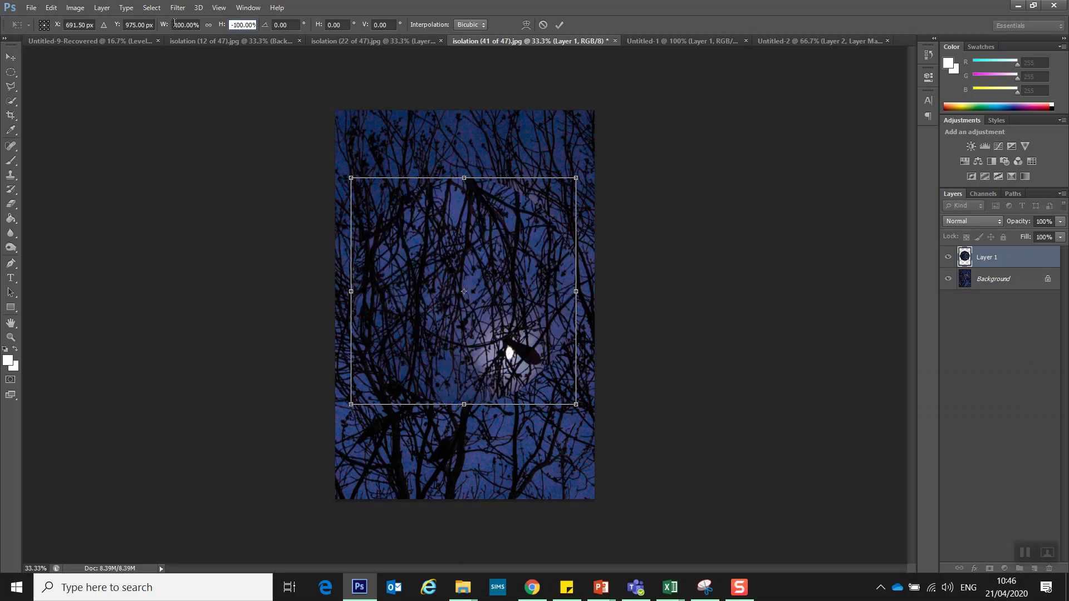
pyautogui.click(174, 24)
pyautogui.write('-')
pyautogui.press('Return')
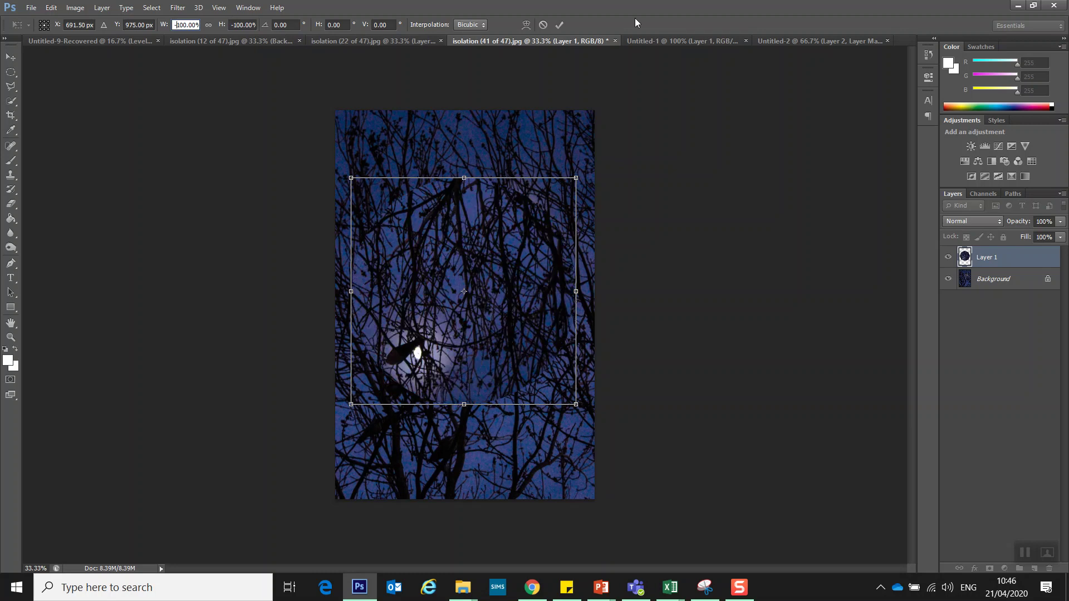
pyautogui.click(562, 23)
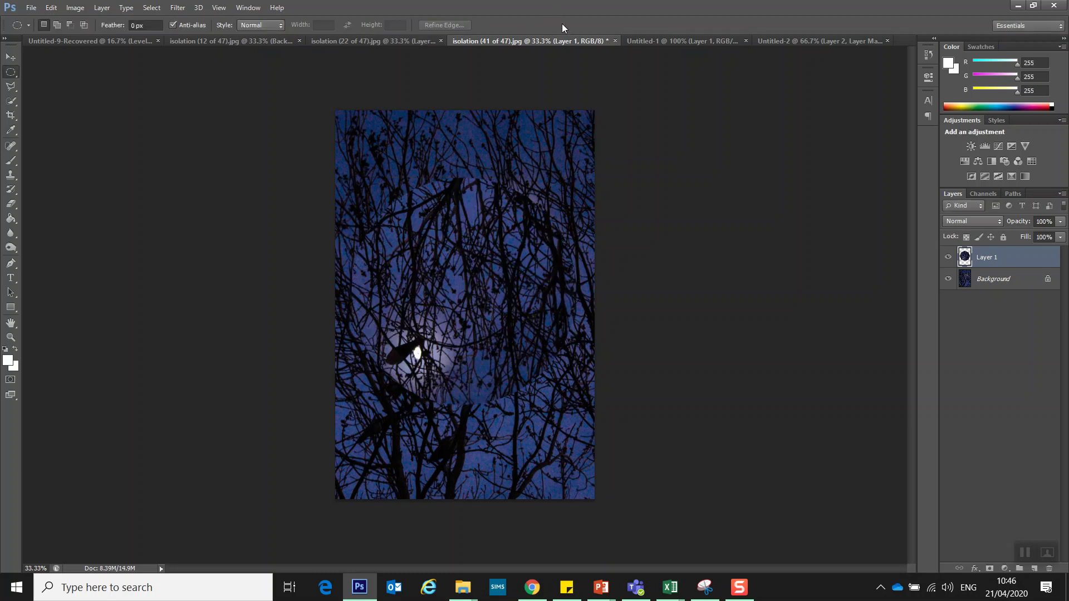
# Erase the circle's edges with a 1000 px soft eraser at 39% opacity, then switch to Untitled-2.
pyautogui.click(10, 206)
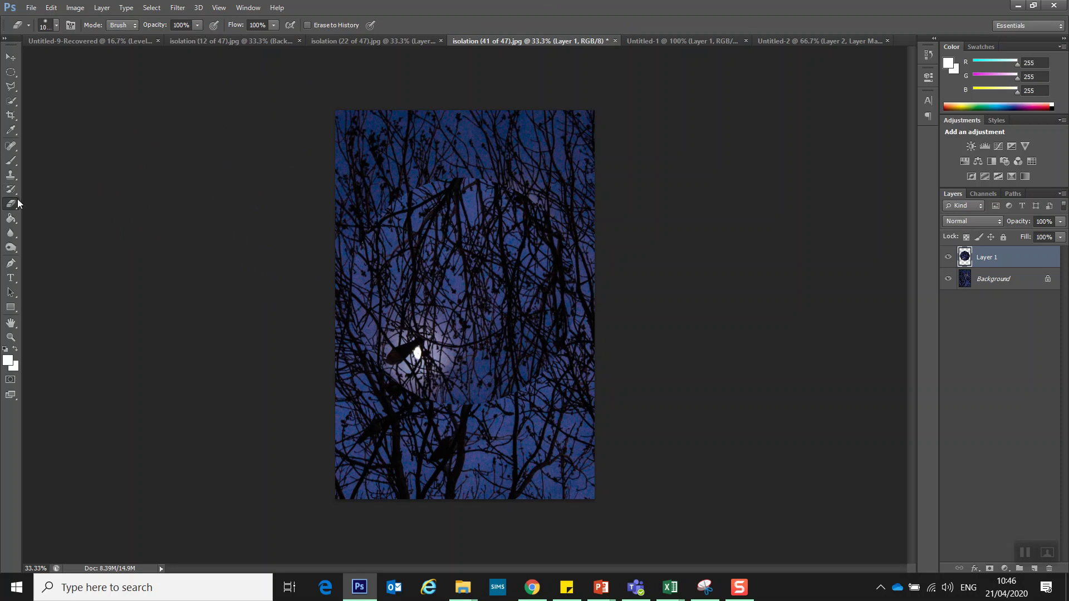
pyautogui.click(54, 26)
pyautogui.click(256, 172)
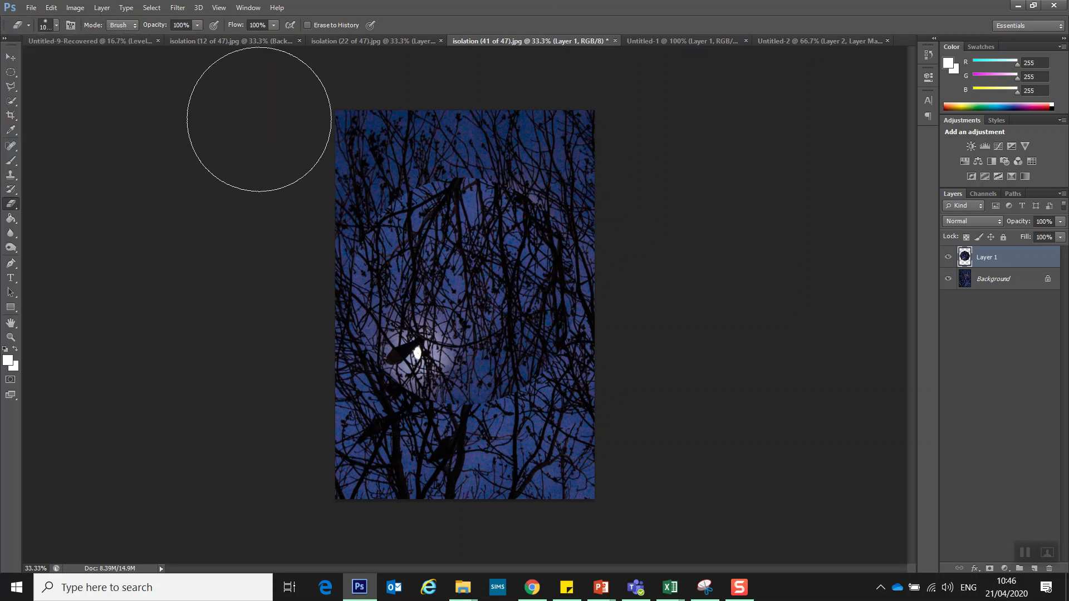
pyautogui.moveTo(632, 143)
pyautogui.mouseDown()
pyautogui.moveTo(417, 143)
pyautogui.moveTo(744, 167)
pyautogui.moveTo(668, 184)
pyautogui.moveTo(506, 172)
pyautogui.mouseUp()
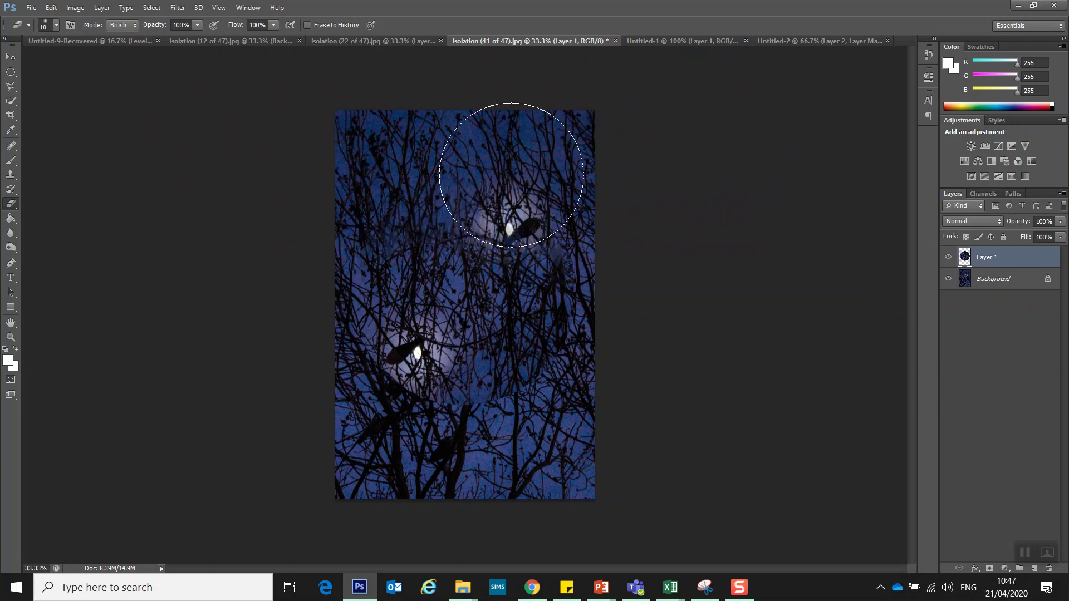
pyautogui.click(197, 25)
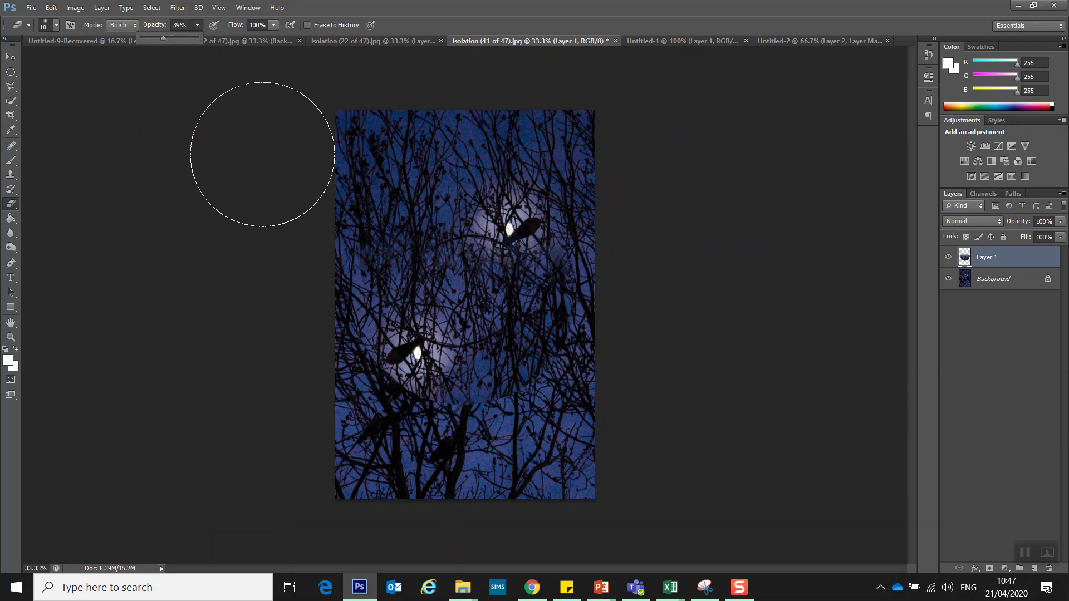
pyautogui.click(263, 155)
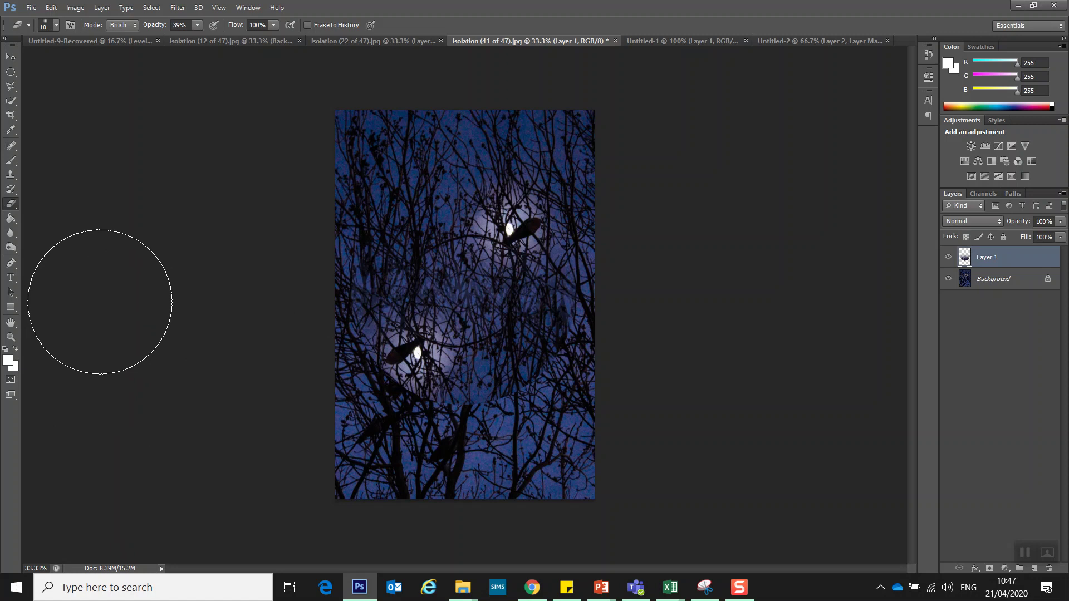
pyautogui.click(807, 42)
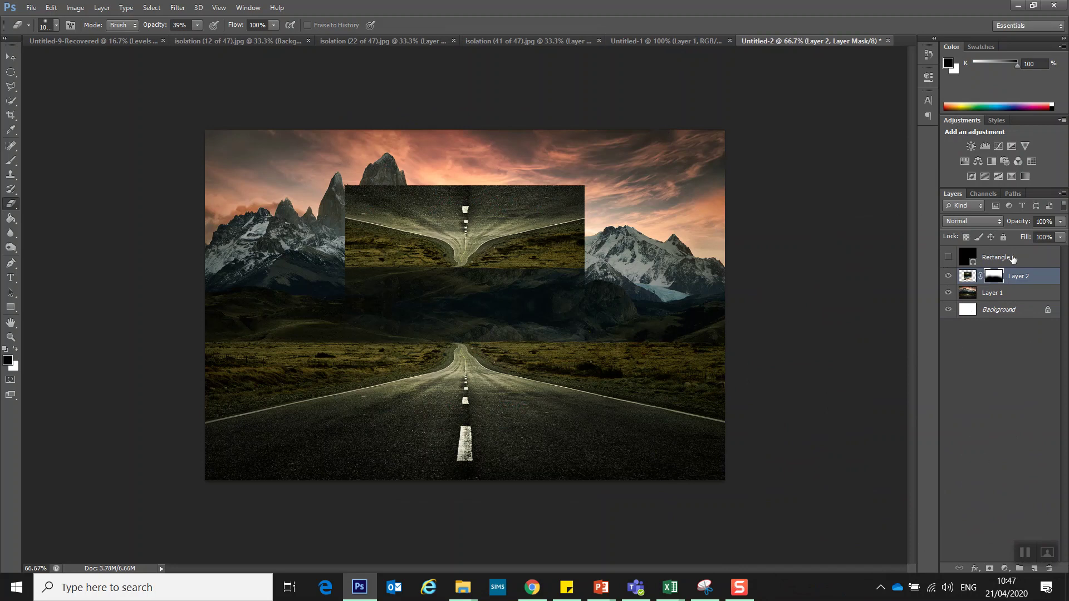
# Delete the old Rectangle 1 and Layer 2 layers, then draw a 644×644 px black square.
pyautogui.click(1012, 259)
pyautogui.press('Delete')
pyautogui.press('Delete')
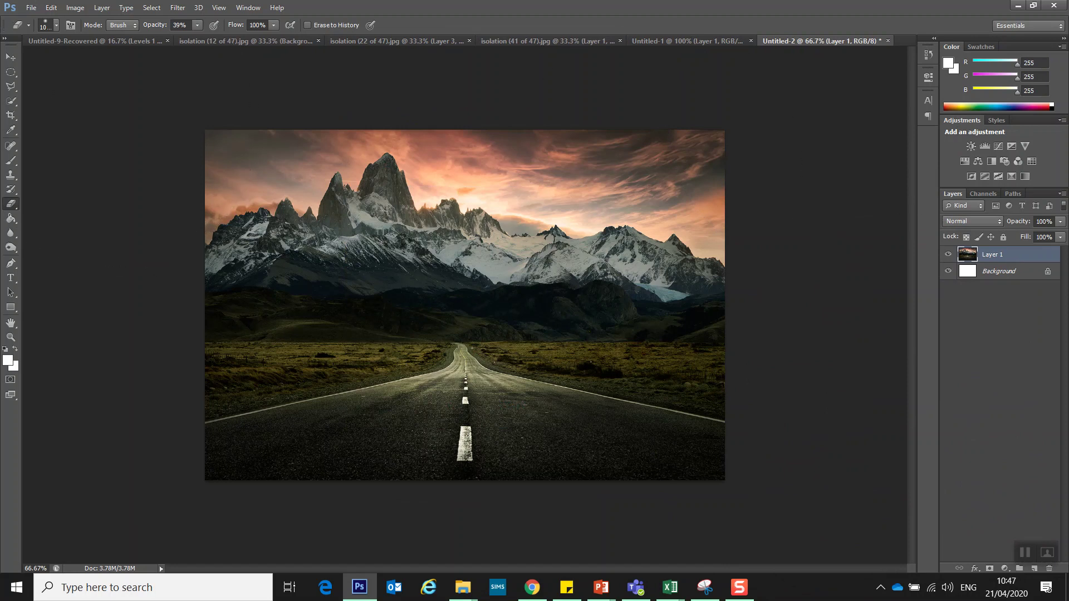
pyautogui.click(11, 72)
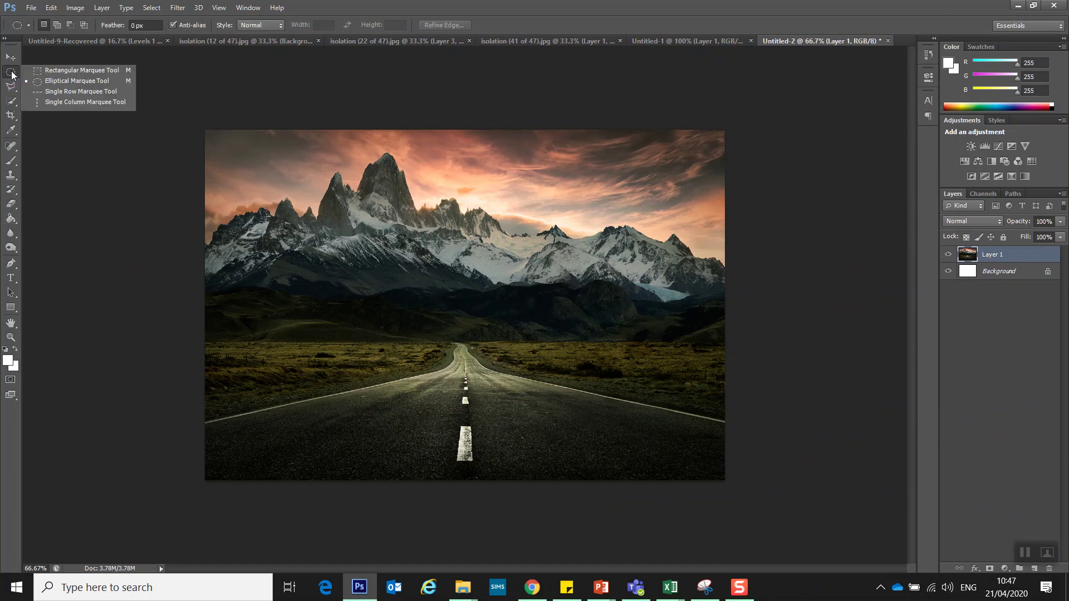
pyautogui.click(11, 307)
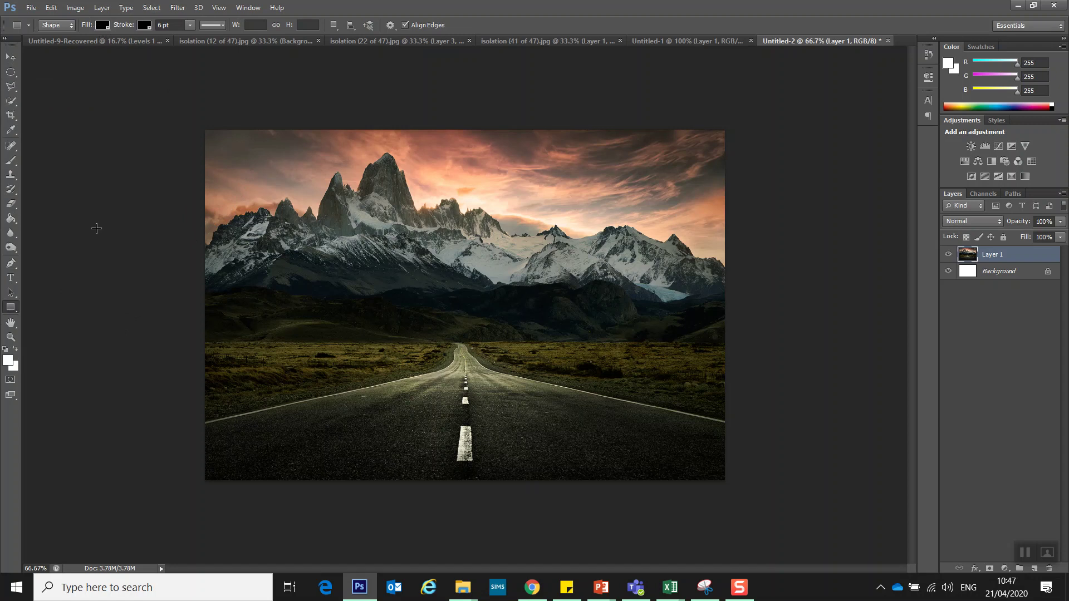
pyautogui.rightClick(11, 310)
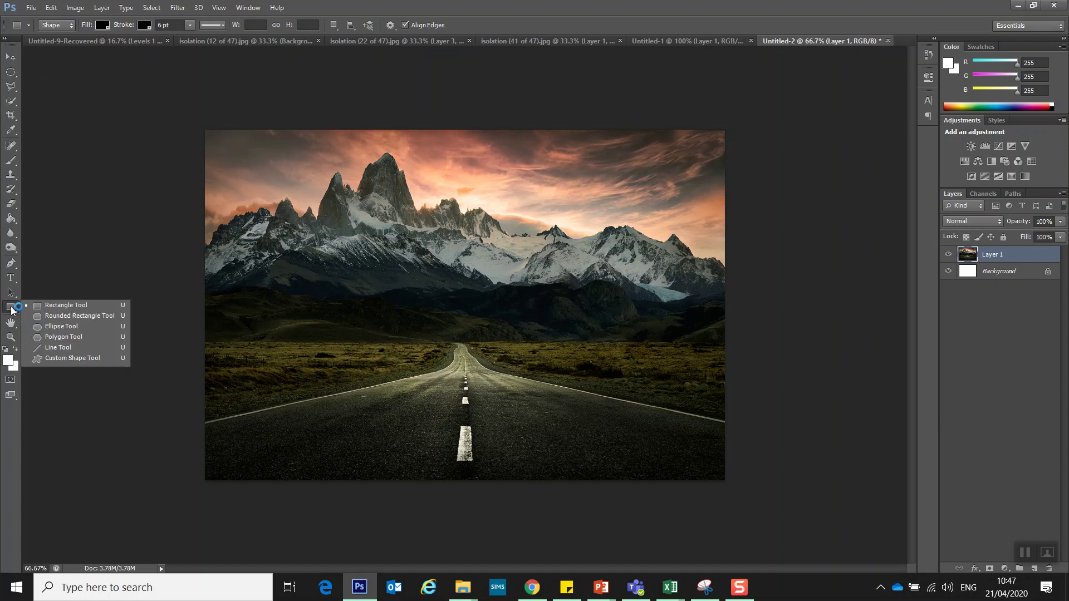
pyautogui.click(61, 305)
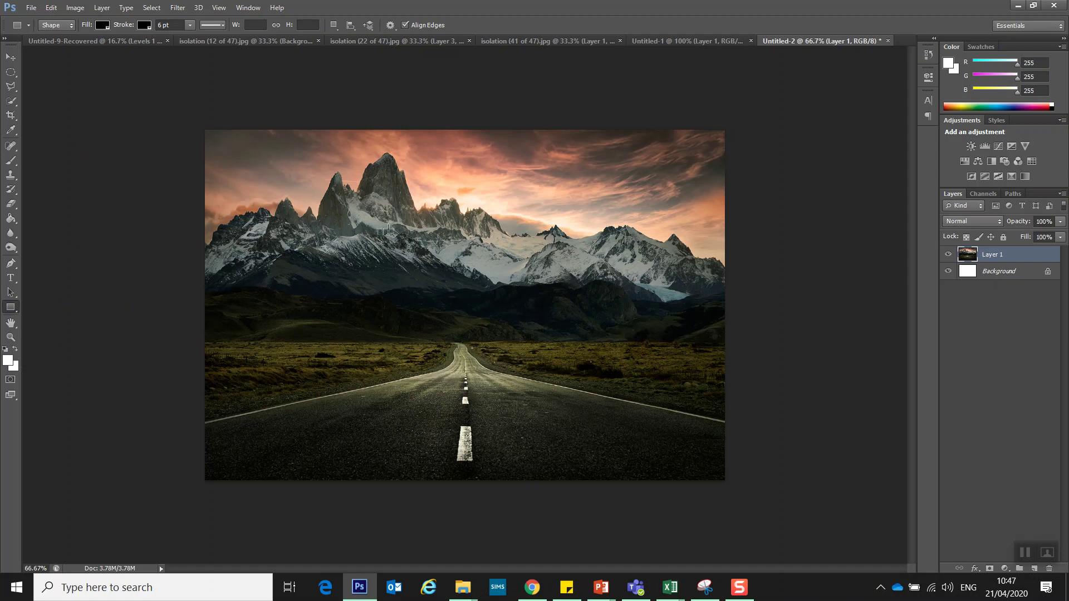
pyautogui.moveTo(332, 195); pyautogui.dragTo(582, 433)
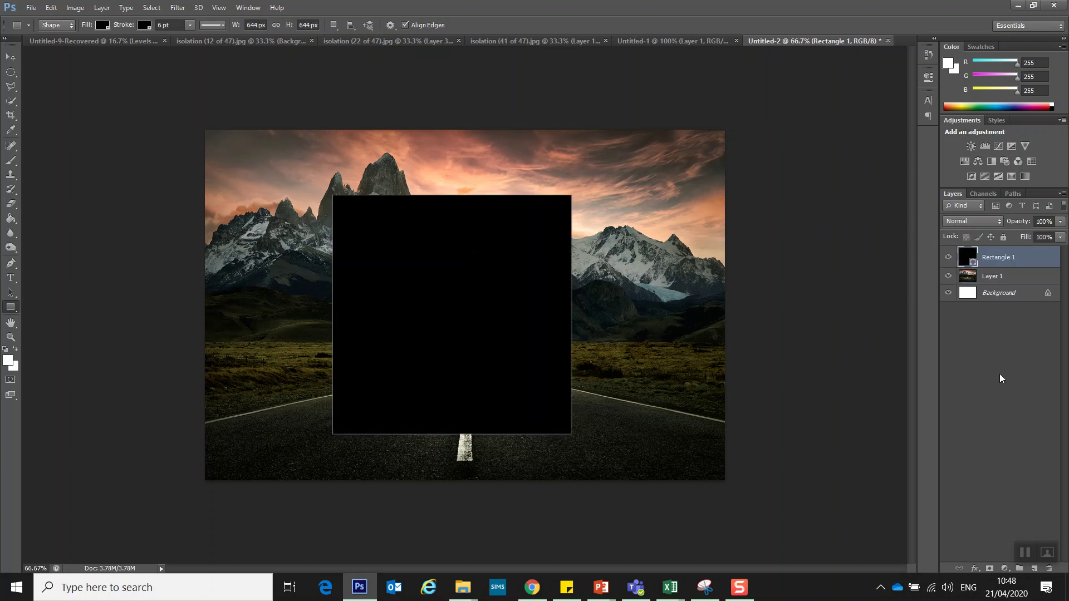
# Align the square to the photo's horizontal and vertical centres, then load its outline as a selection.
pyautogui.keyDown('shift'); pyautogui.click(996, 280); pyautogui.keyUp('shift')
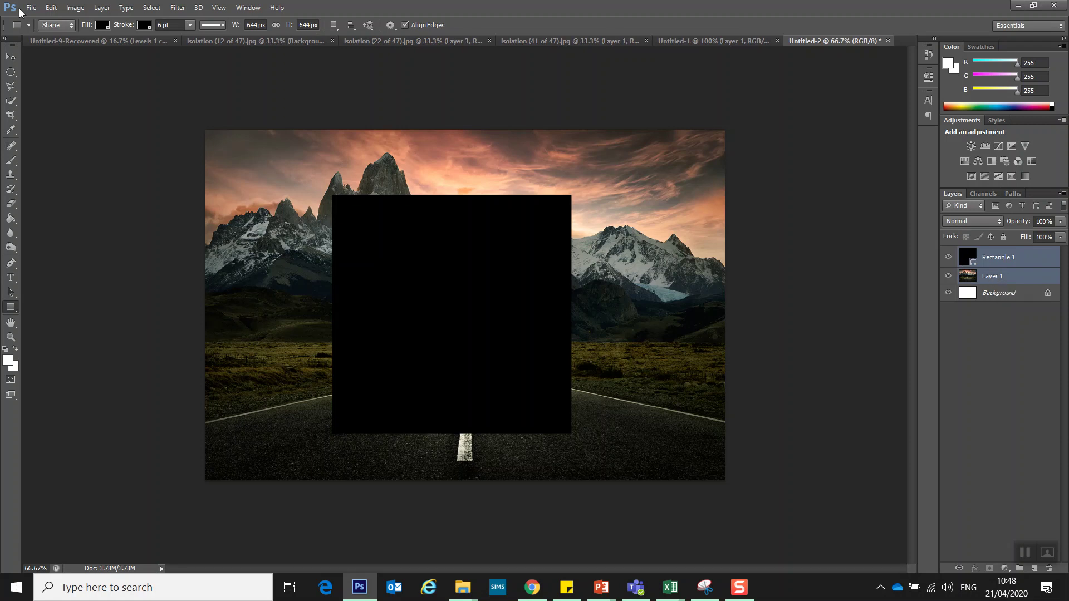
pyautogui.click(10, 57)
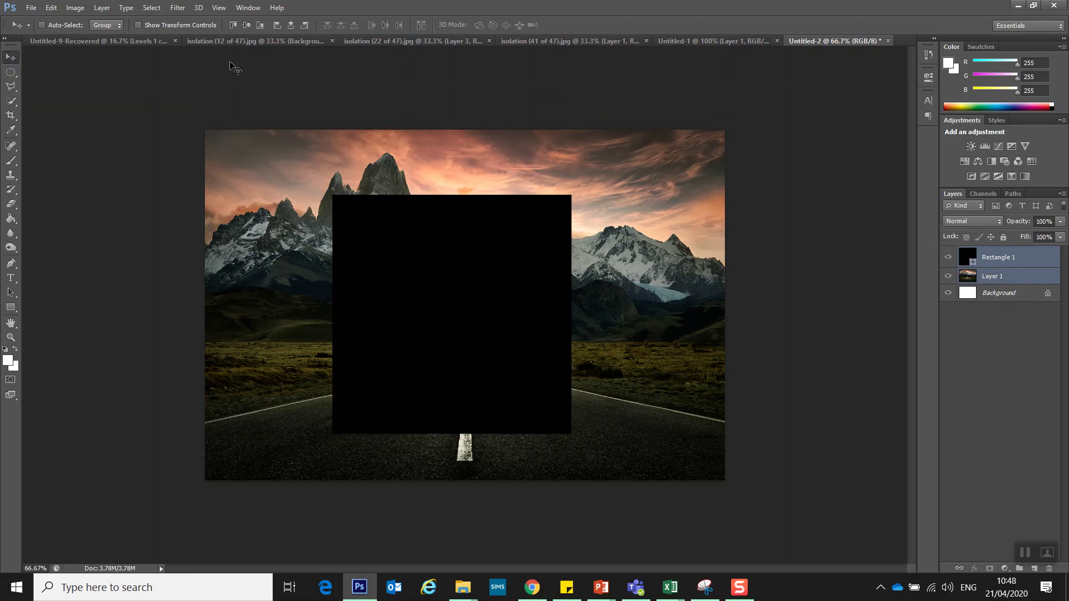
pyautogui.click(293, 26)
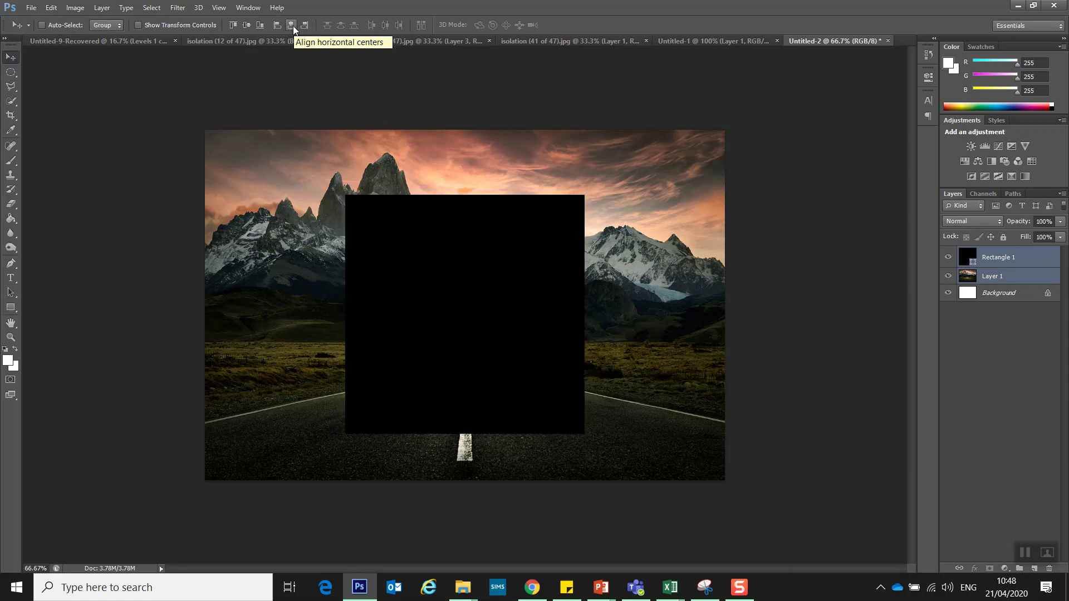
pyautogui.click(247, 26)
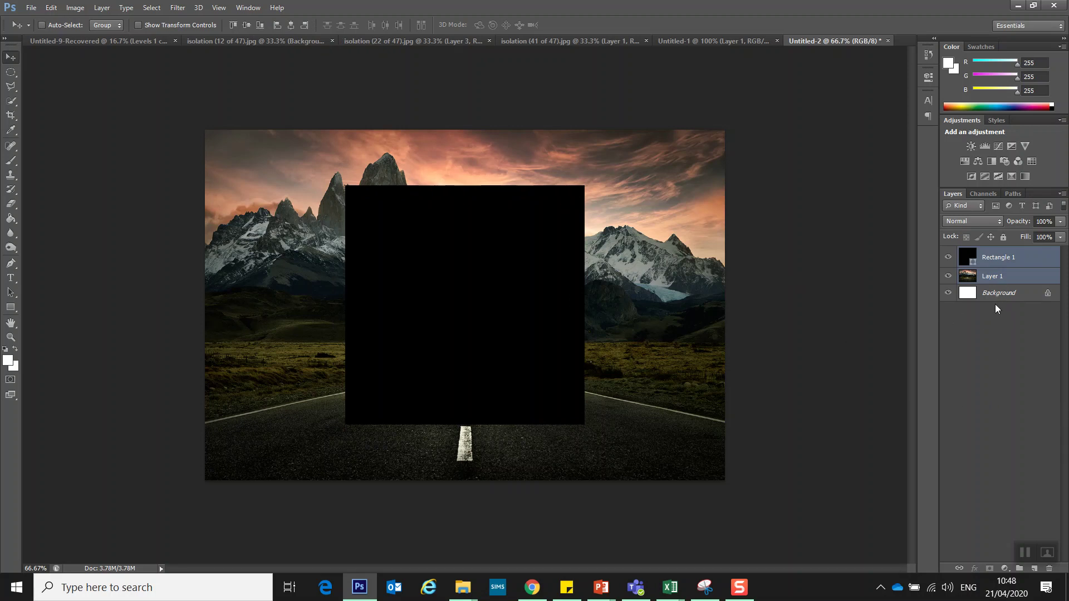
pyautogui.click(999, 259)
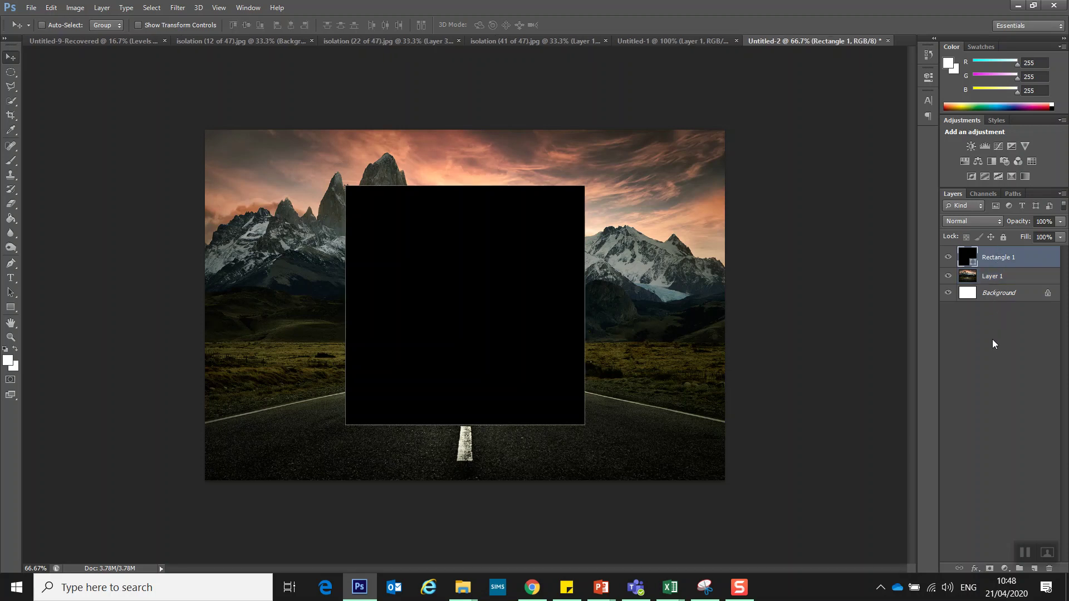
pyautogui.keyDown('ctrl'); pyautogui.click(970, 265); pyautogui.keyUp('ctrl')
# Hide Rectangle 1 and copy the selected square of the road photo onto Layer 2.
pyautogui.click(948, 257)
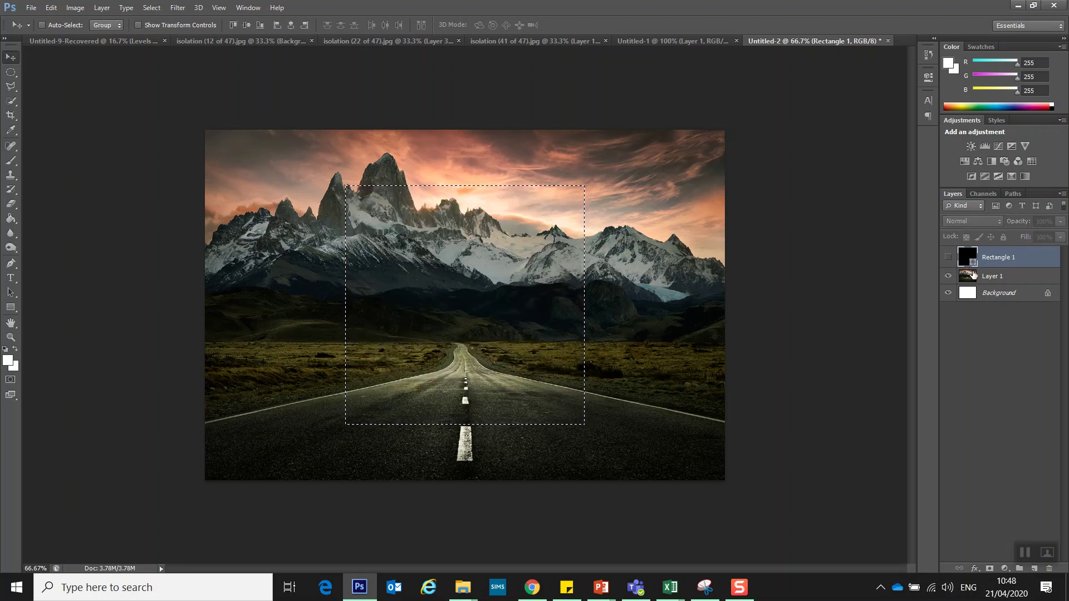
pyautogui.click(1014, 283)
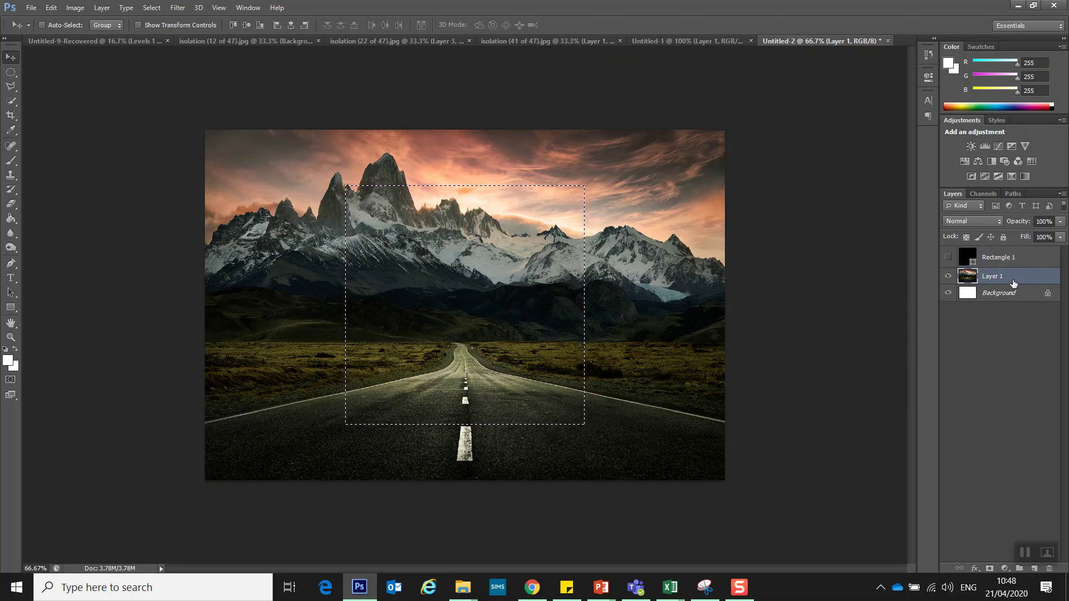
pyautogui.hotkey('ctrl', 'j')
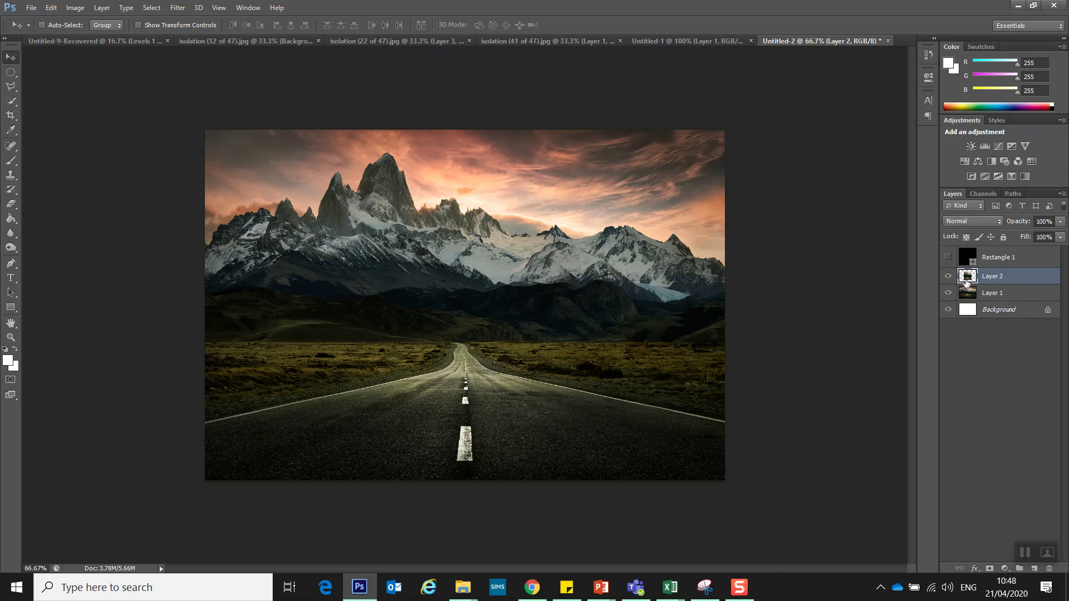
# Flip the Layer 2 square upside down by setting H to -100% and committing.
pyautogui.click(949, 309)
pyautogui.click(948, 293)
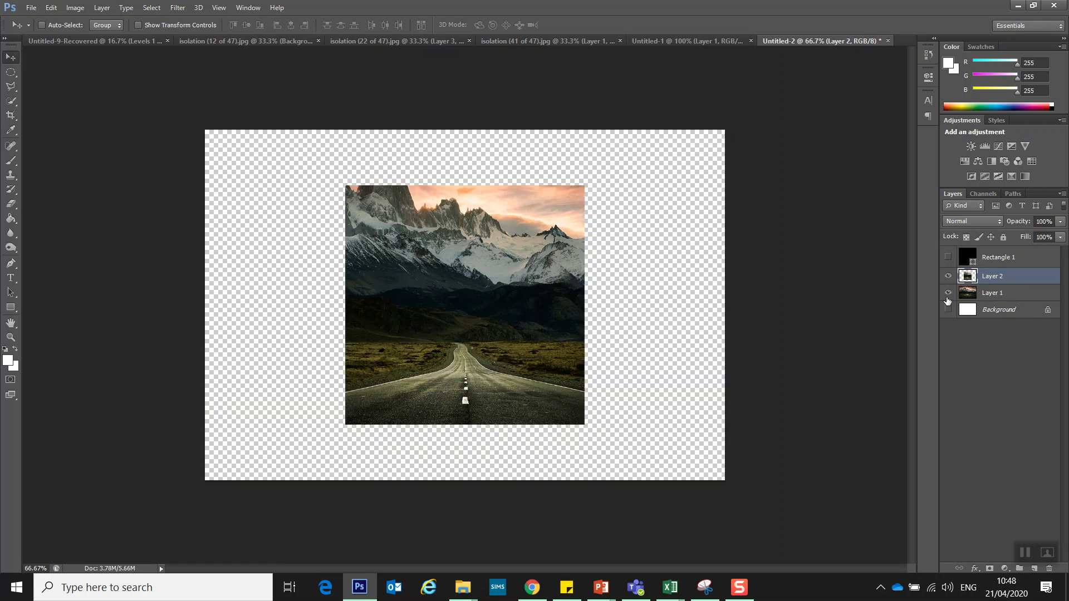
pyautogui.hotkey('ctrl', 't')
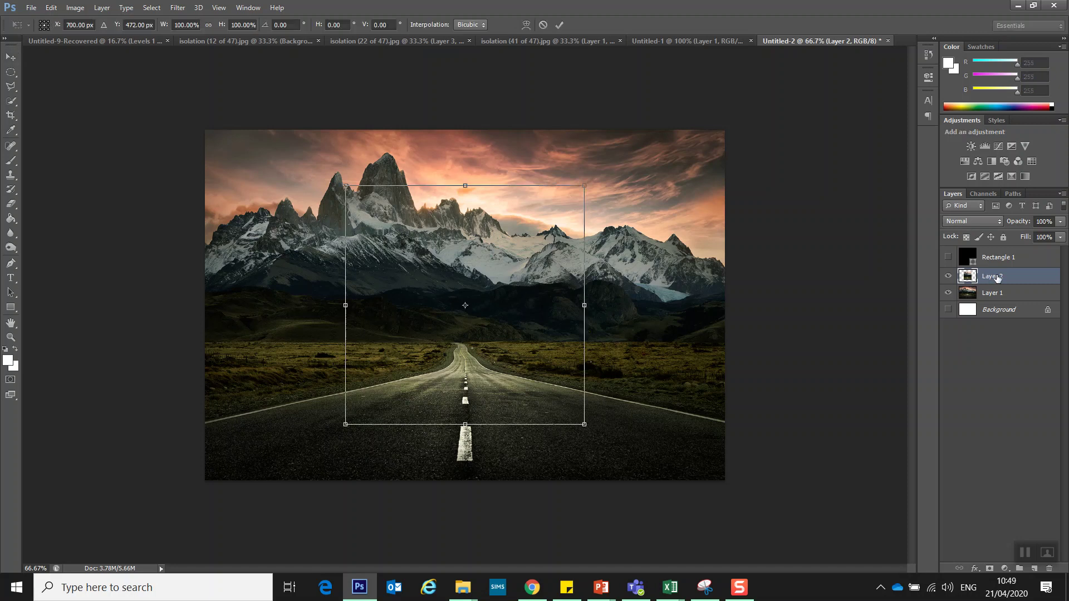
pyautogui.click(232, 25)
pyautogui.write('-')
pyautogui.press('Return')
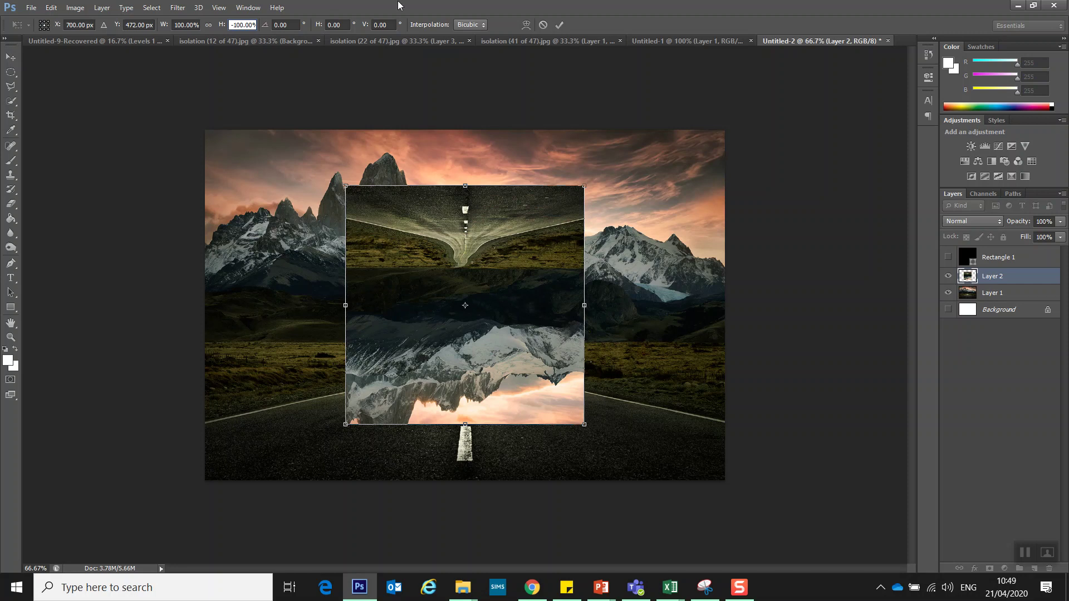
pyautogui.click(558, 24)
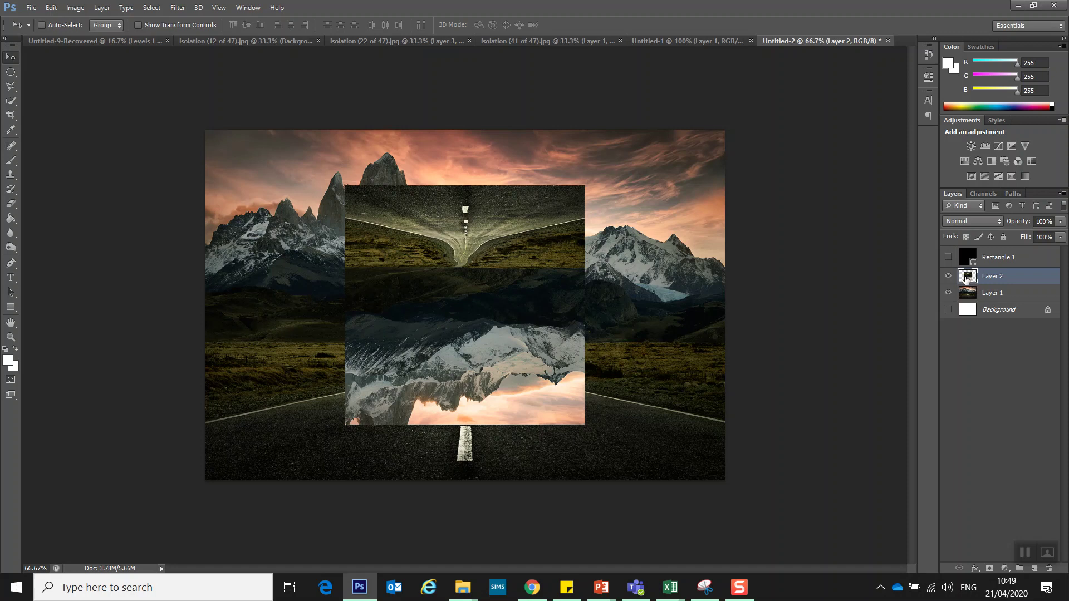
# Add a white layer mask to Layer 2 from the Layers panel.
pyautogui.click(990, 568)
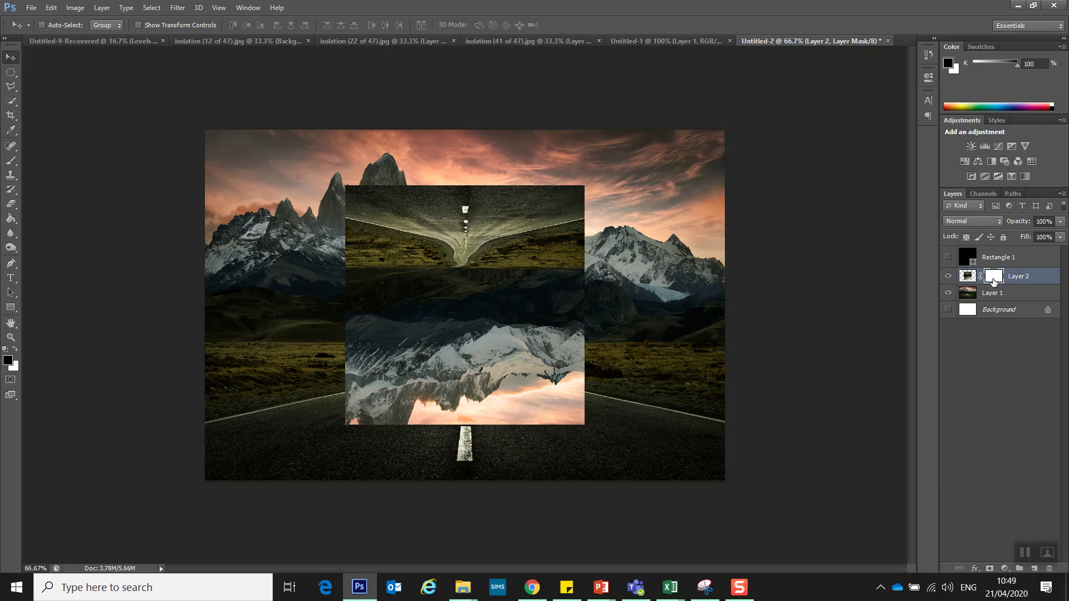
# Paint black at 43% opacity on the Layer 2 mask over the square's lower part.
pyautogui.click(12, 161)
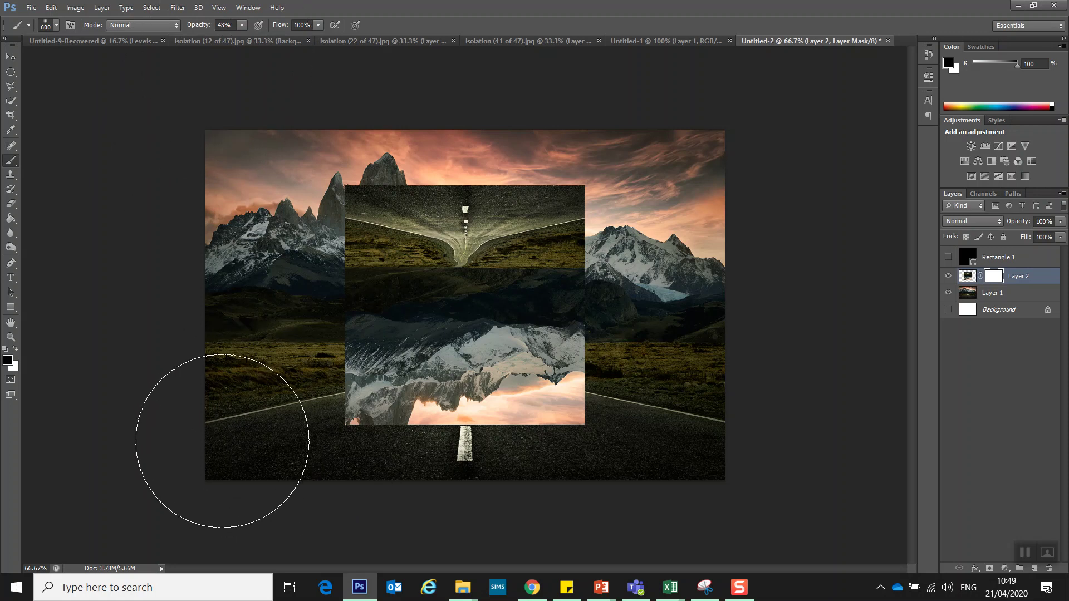
pyautogui.moveTo(219, 446)
pyautogui.mouseDown()
pyautogui.moveTo(563, 459)
pyautogui.moveTo(510, 458)
pyautogui.moveTo(587, 477)
pyautogui.moveTo(231, 458)
pyautogui.moveTo(644, 453)
pyautogui.moveTo(57, 453)
pyautogui.moveTo(733, 453)
pyautogui.moveTo(102, 448)
pyautogui.moveTo(745, 428)
pyautogui.moveTo(16, 466)
pyautogui.moveTo(685, 453)
pyautogui.moveTo(72, 430)
pyautogui.moveTo(714, 434)
pyautogui.moveTo(51, 475)
pyautogui.moveTo(661, 419)
pyautogui.moveTo(320, 424)
pyautogui.moveTo(696, 404)
pyautogui.mouseUp()
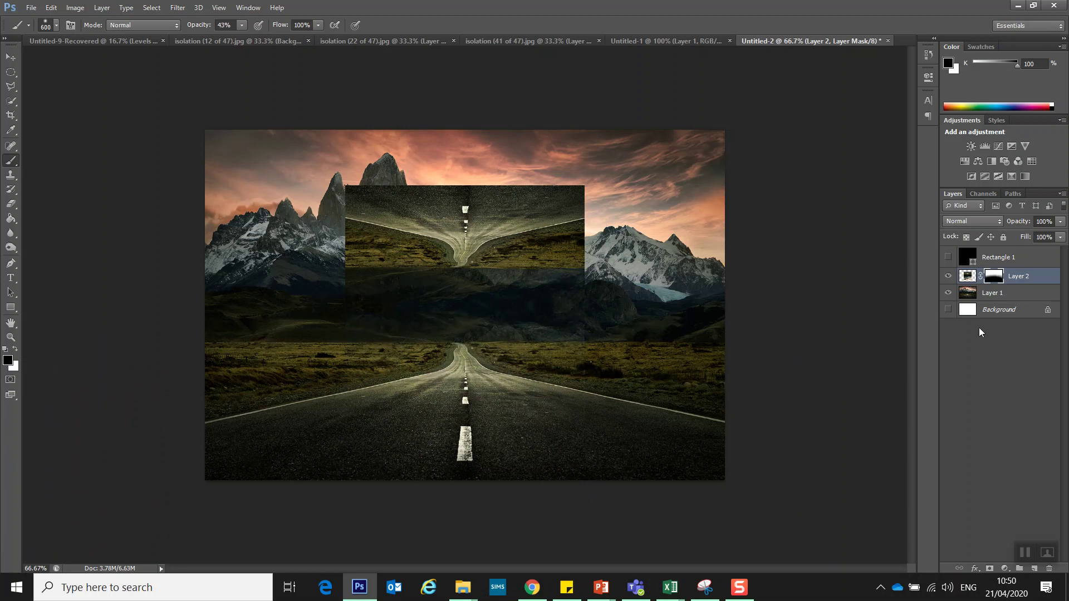